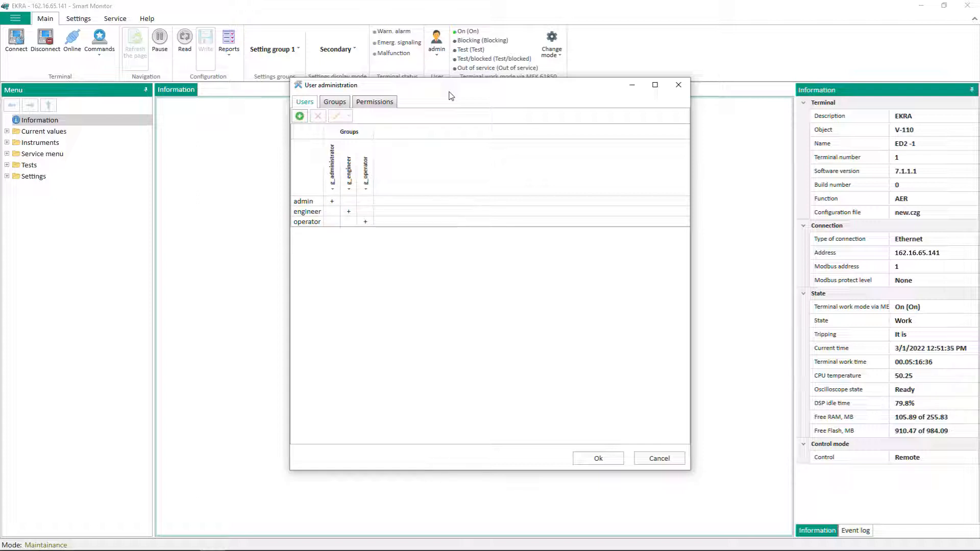
Add a new user account on the Users tab with a login and password
click(300, 117)
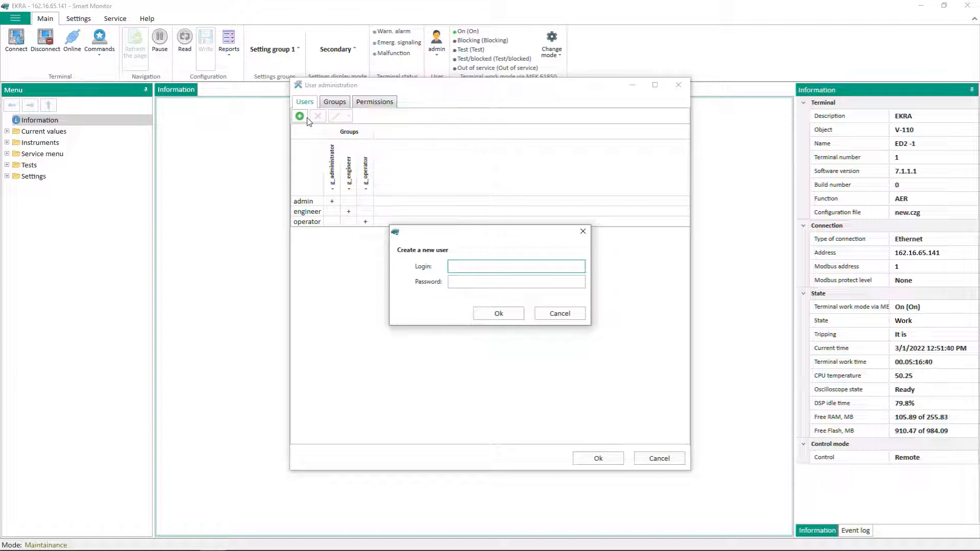
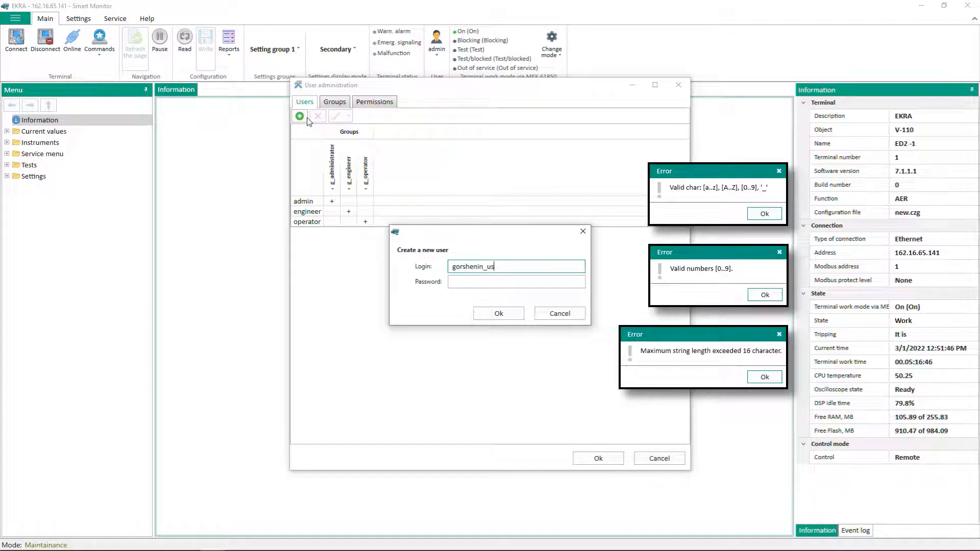
key(Tab)
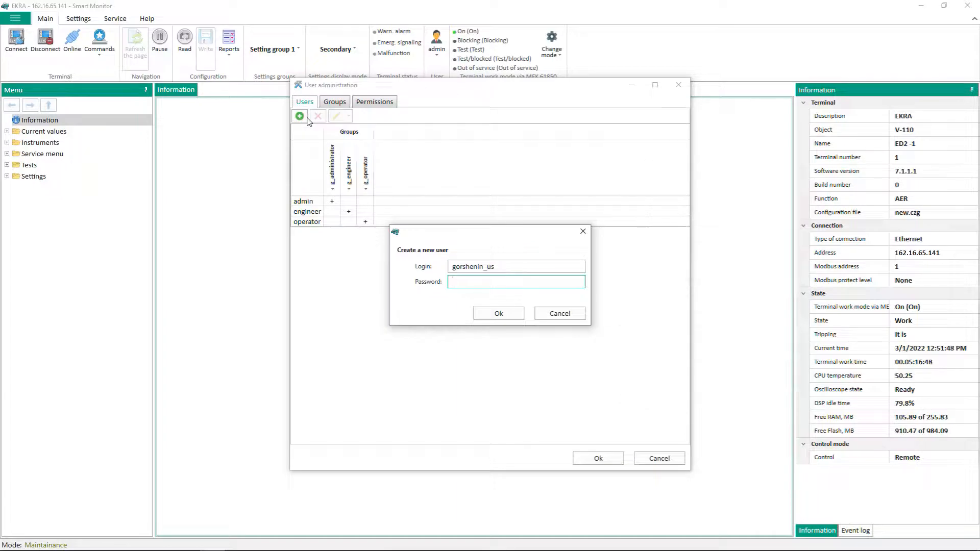
text(1234)
click(486, 314)
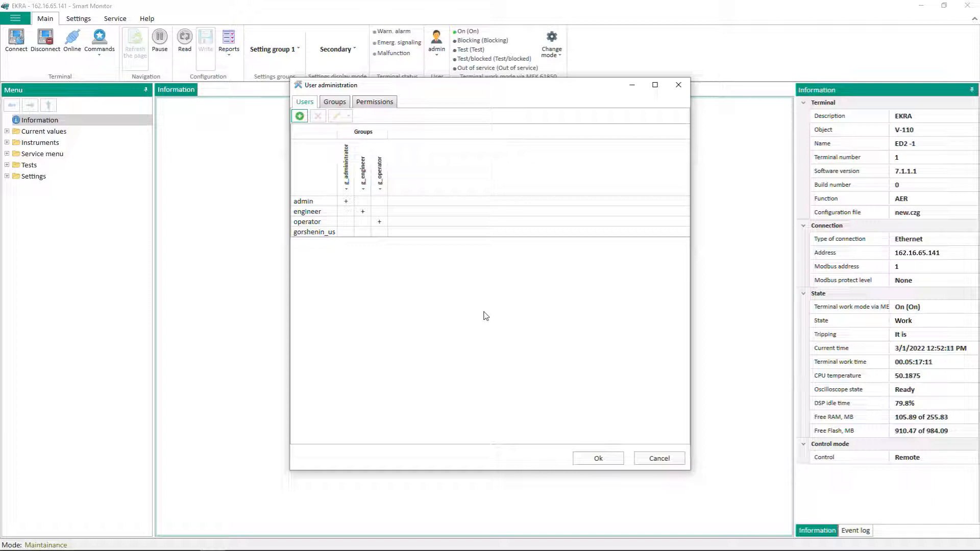
click(326, 203)
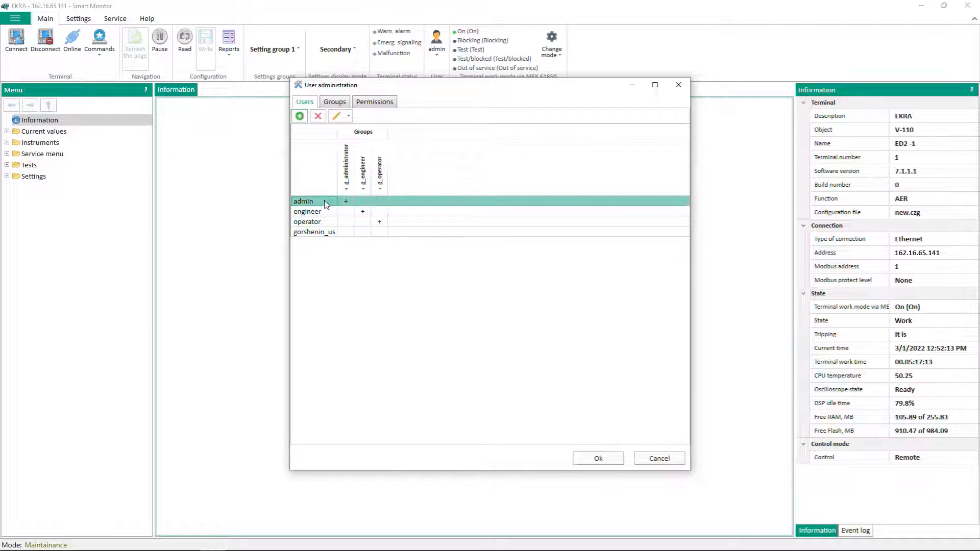
click(348, 117)
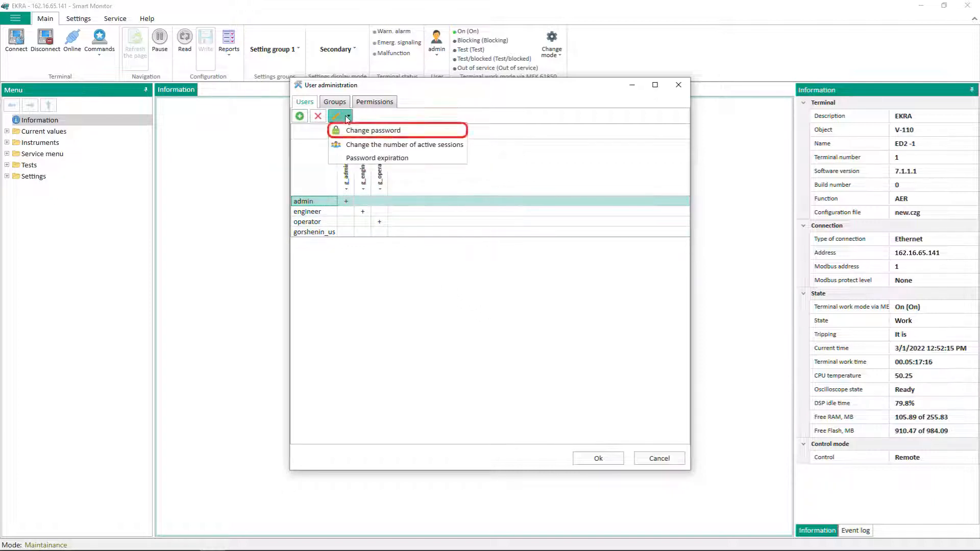
click(356, 132)
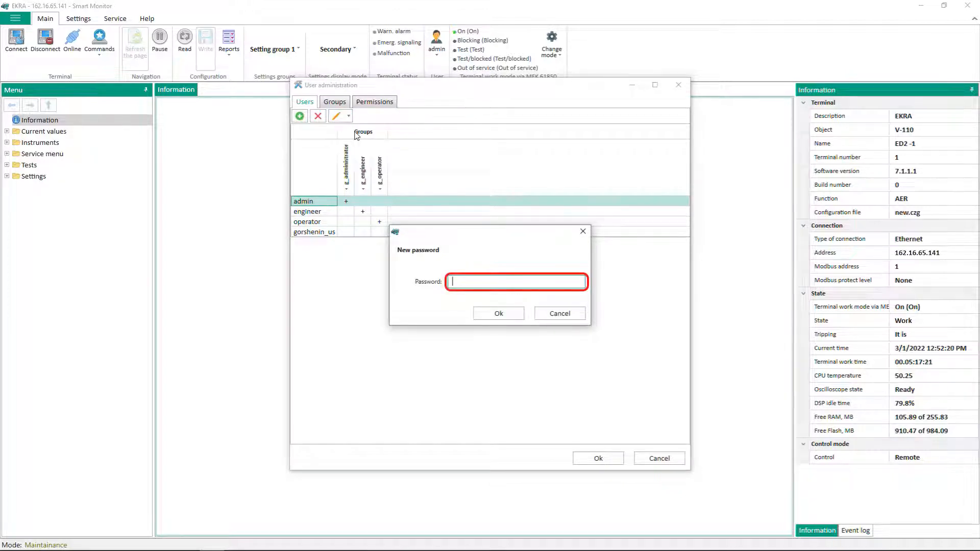
text(1234)
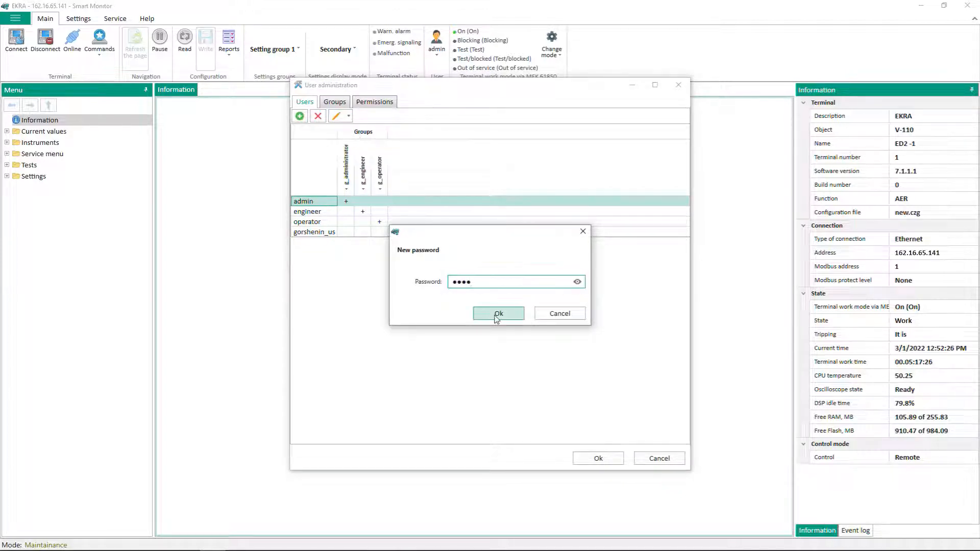
click(496, 314)
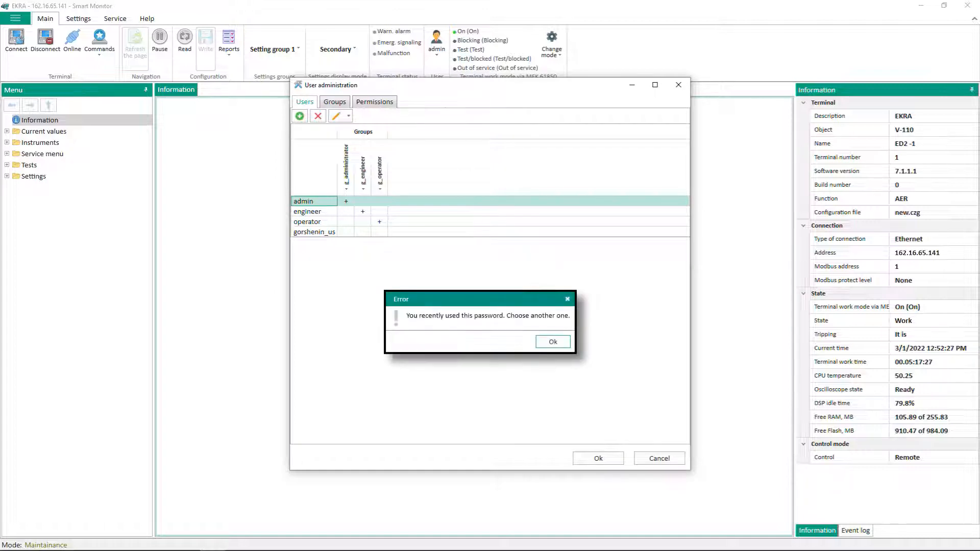
key(Return)
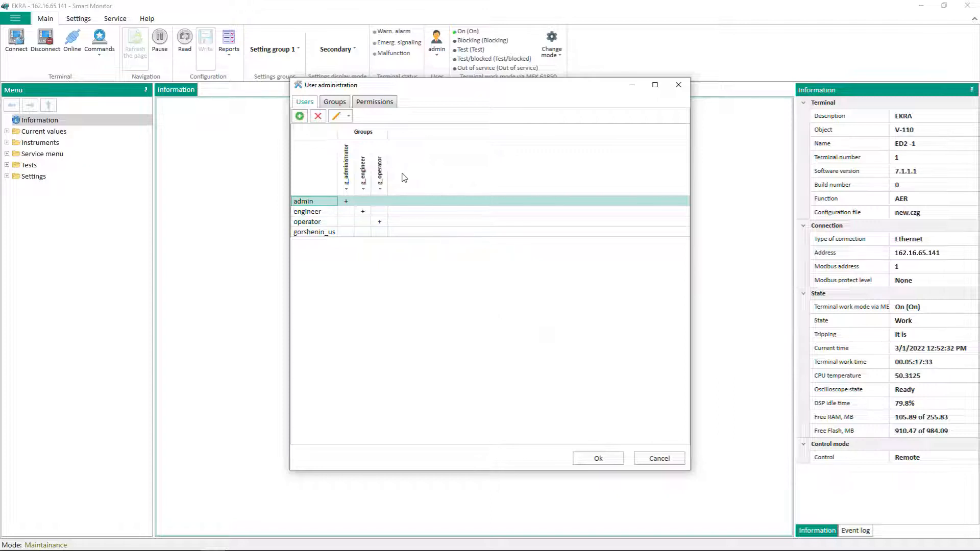
Check the admin user's Password expiration Number of days value, where 0 means never expires
click(350, 116)
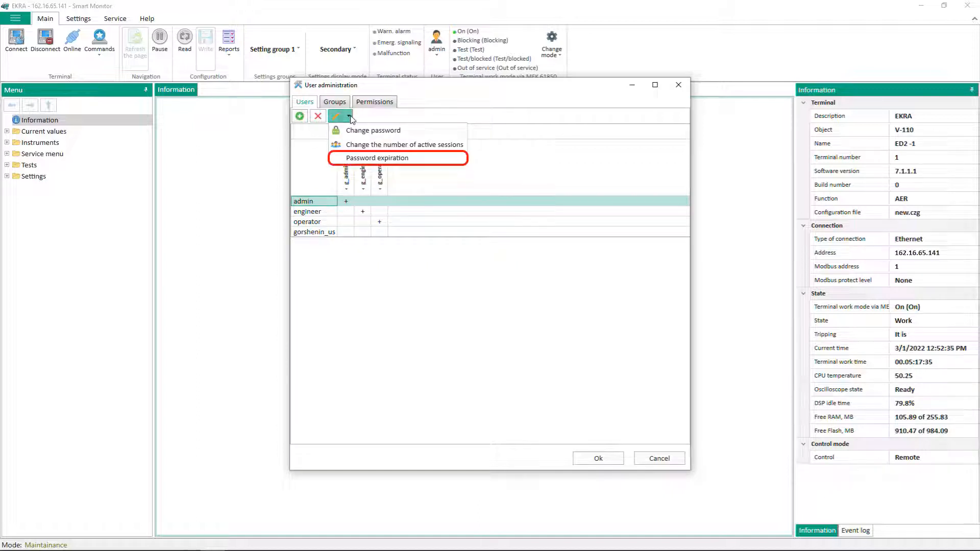
click(358, 158)
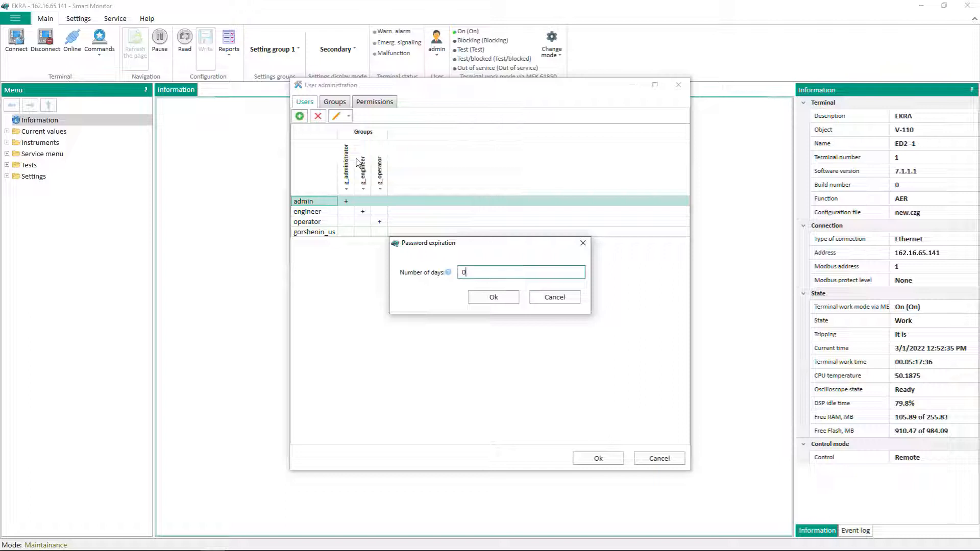
mouse_move(450, 274)
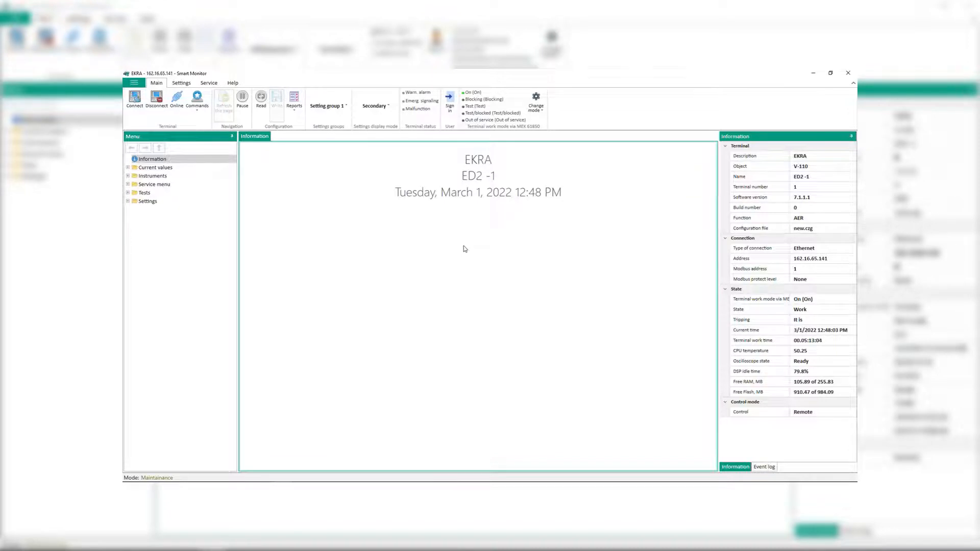
Sign in to the terminal with login operator and its password, then open the user menu
click(450, 117)
text(operator)
key(Tab)
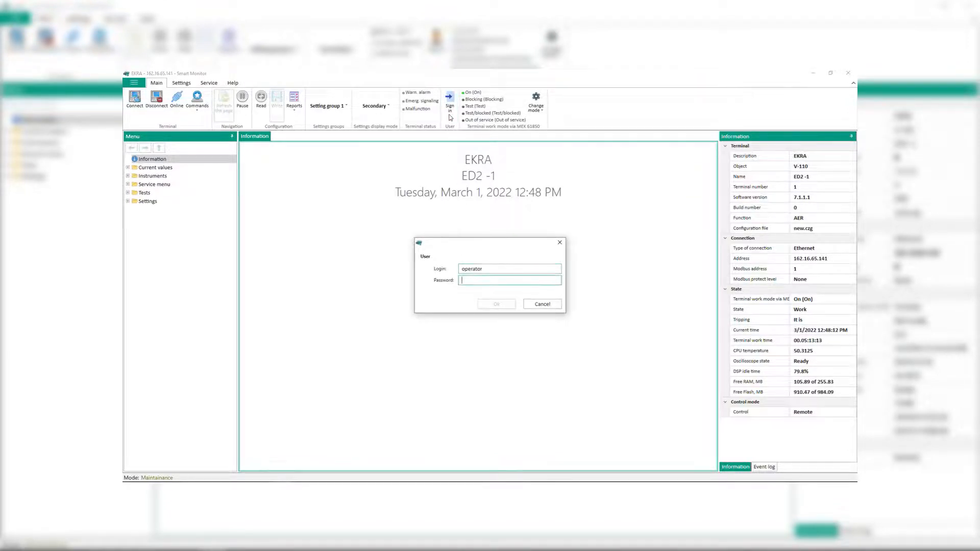
text(123)
key(Return)
click(450, 116)
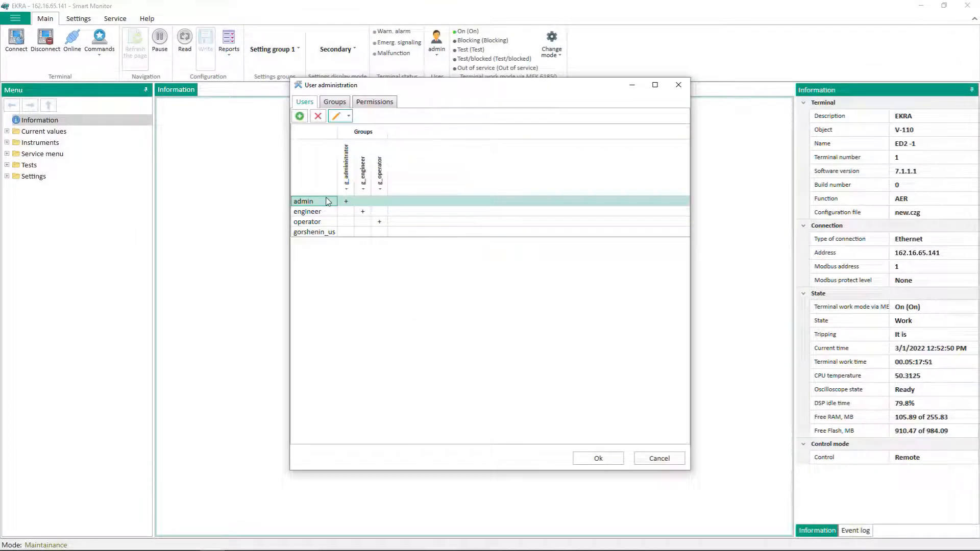
Give the new user a different login name and add it to the g_operator group
click(324, 233)
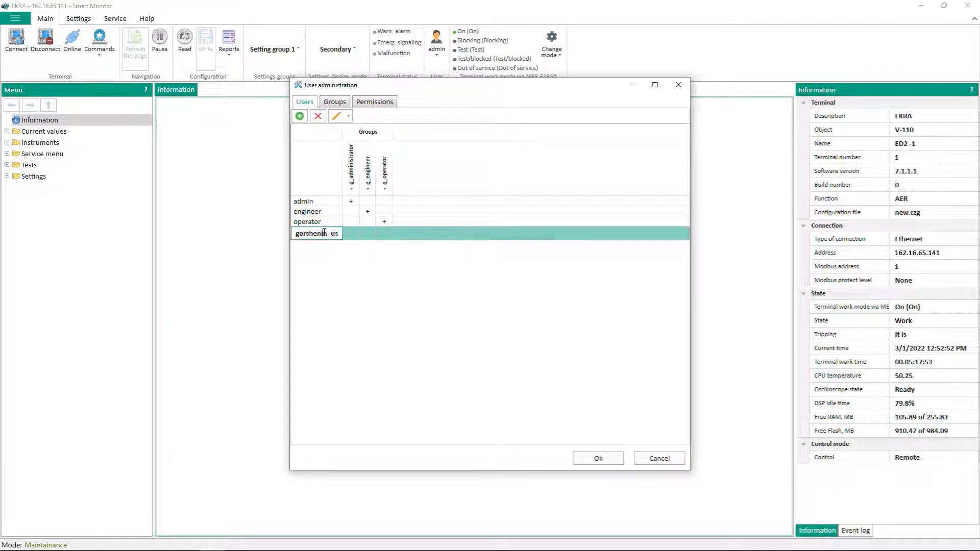
click(325, 233)
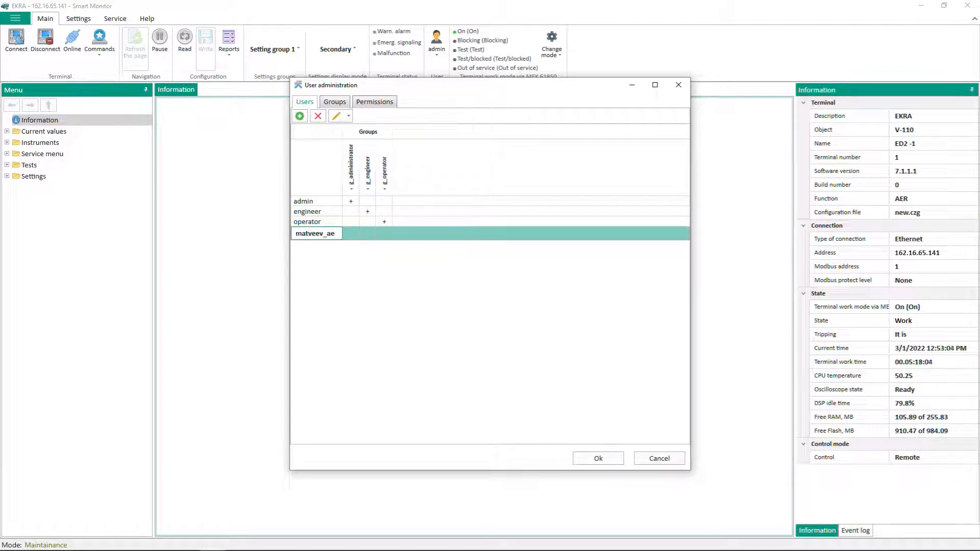
click(308, 202)
click(377, 233)
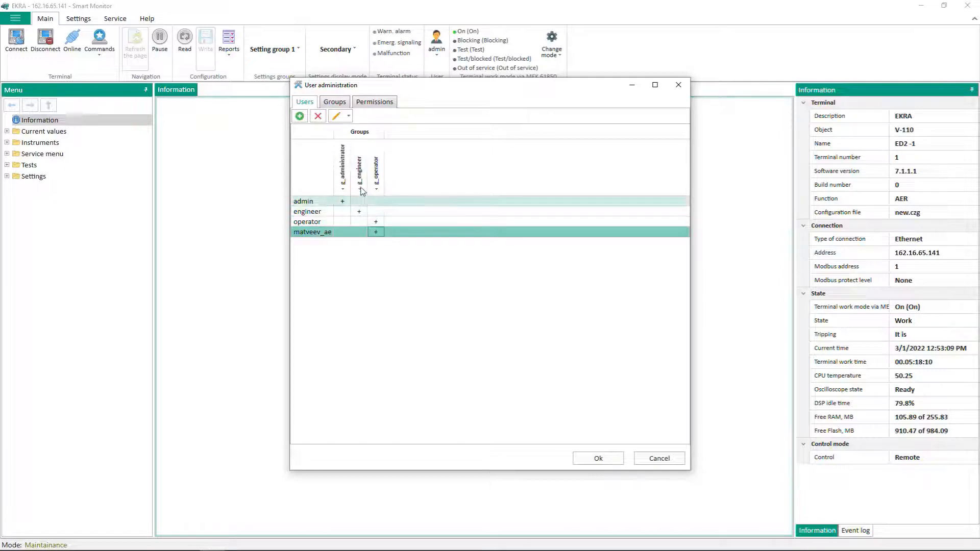
click(334, 102)
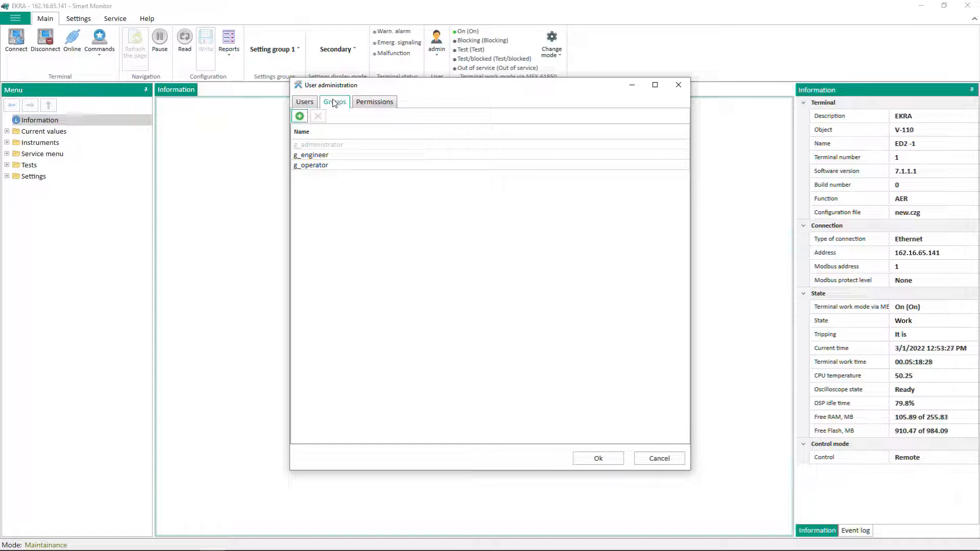
Create a group named g_repair and rename it to g_repairman
click(300, 116)
text(g_)
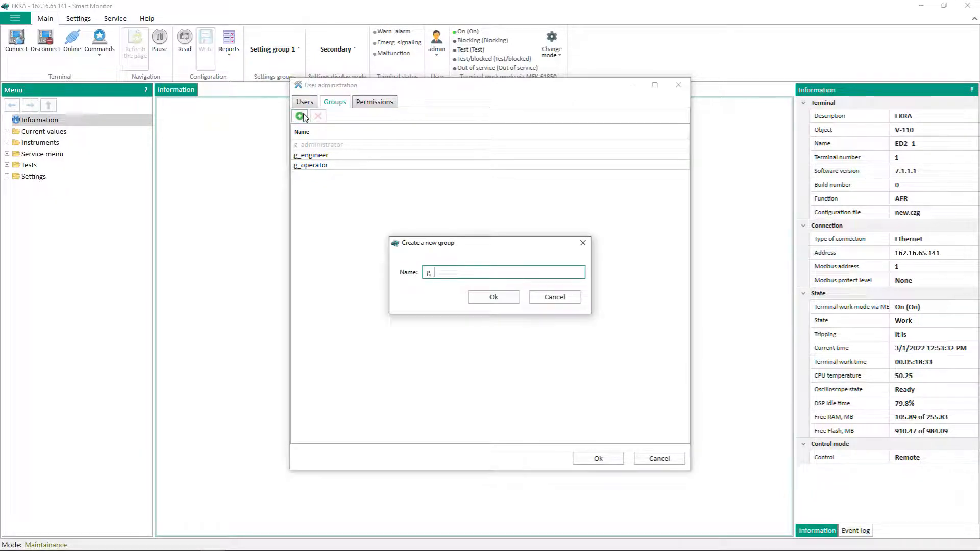
text(repair)
click(504, 300)
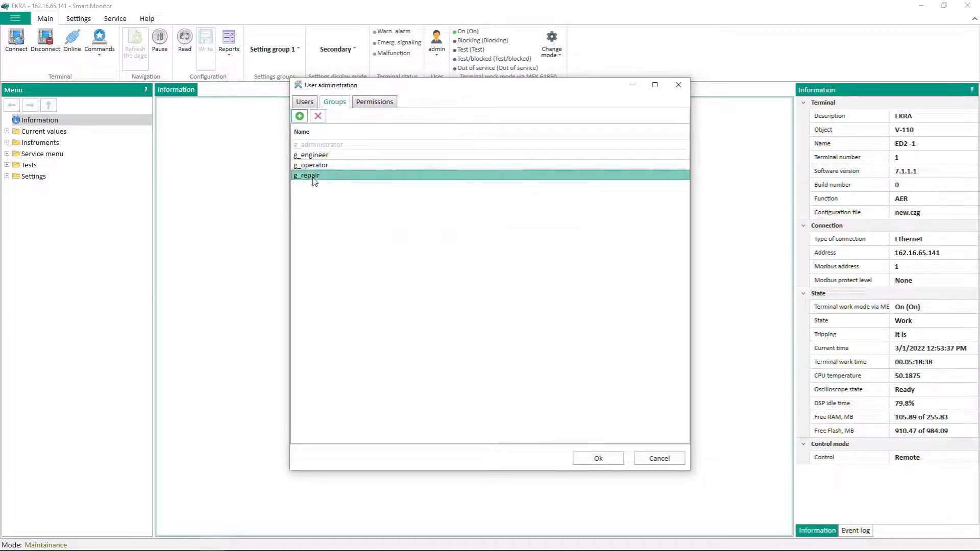
click(315, 176)
text(man)
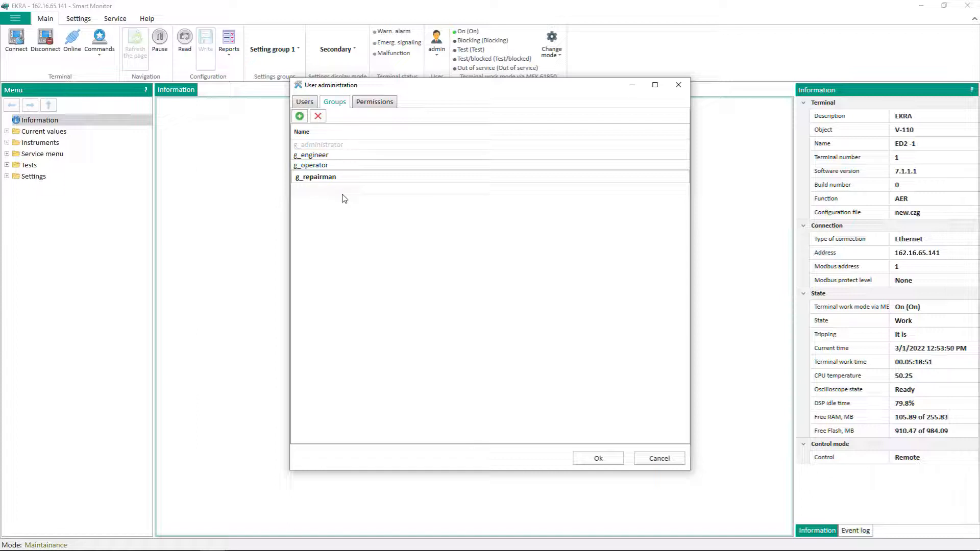
click(374, 106)
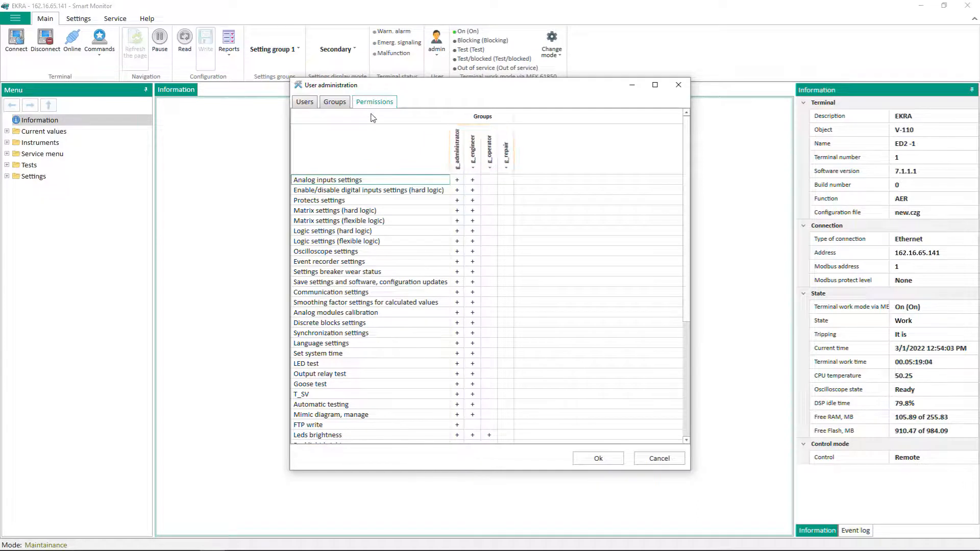
Grant g_operator the Automatic testing permission and save the changes
click(491, 404)
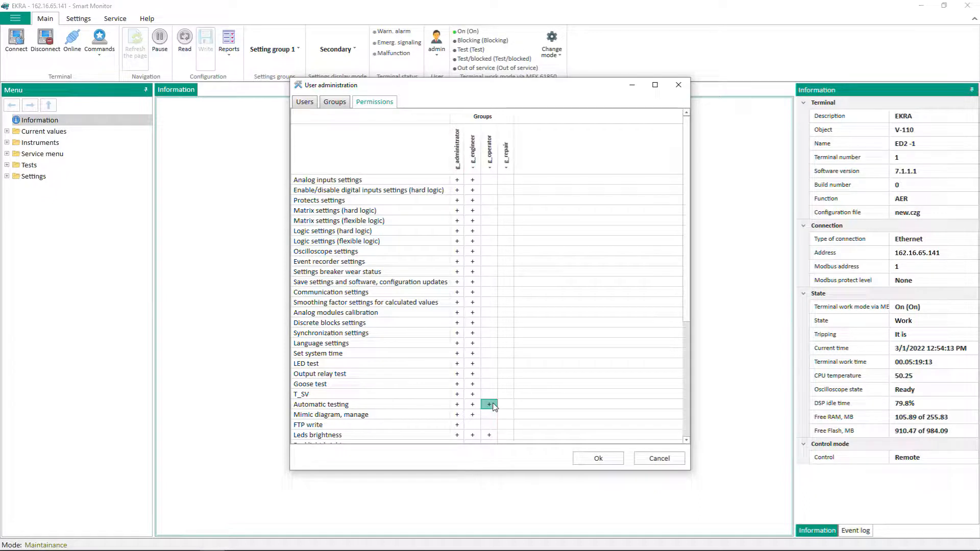
click(597, 459)
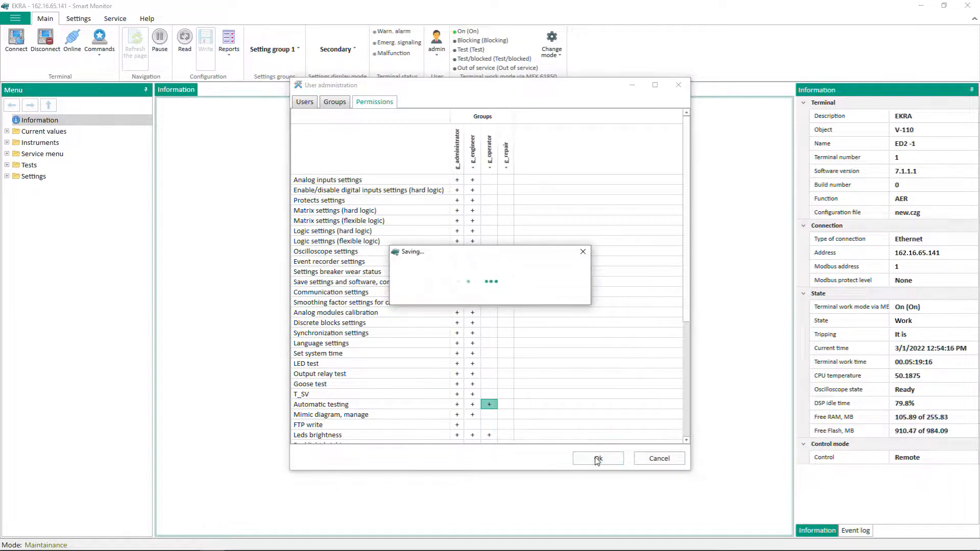